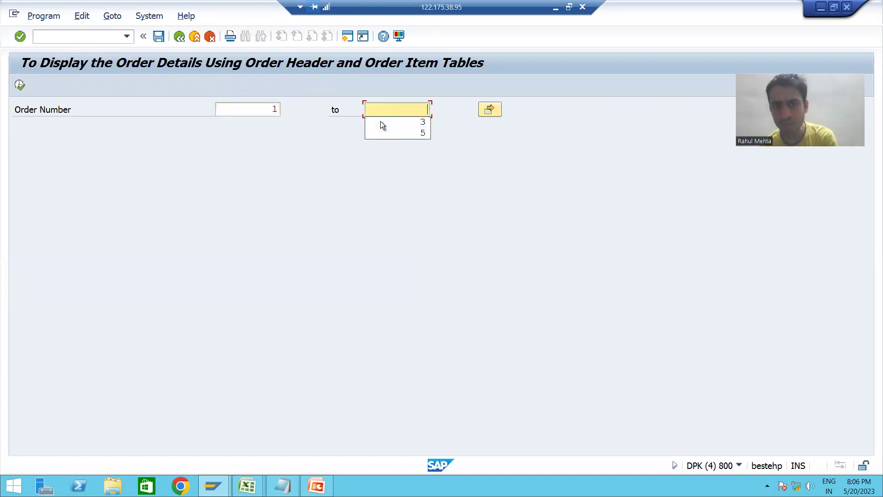
Step: Execute the order details report for the chosen order number range and return to the ABAP Editor initial screen
text(3)
click(18, 86)
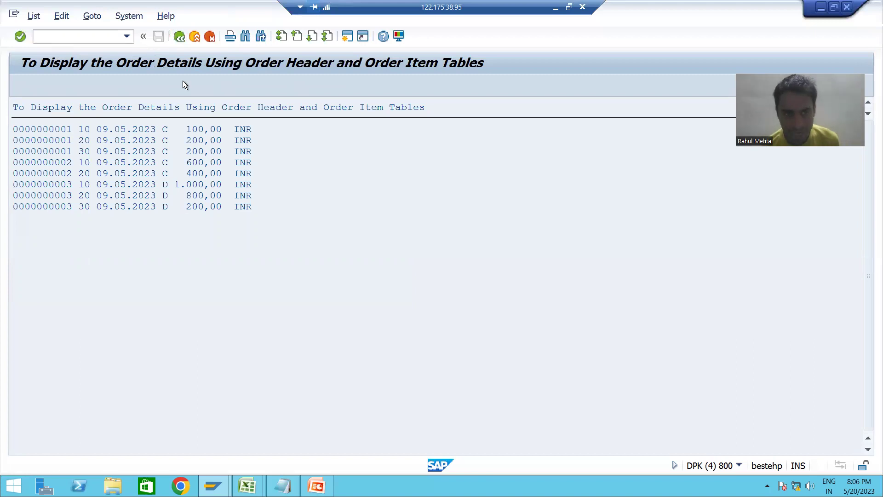
click(180, 36)
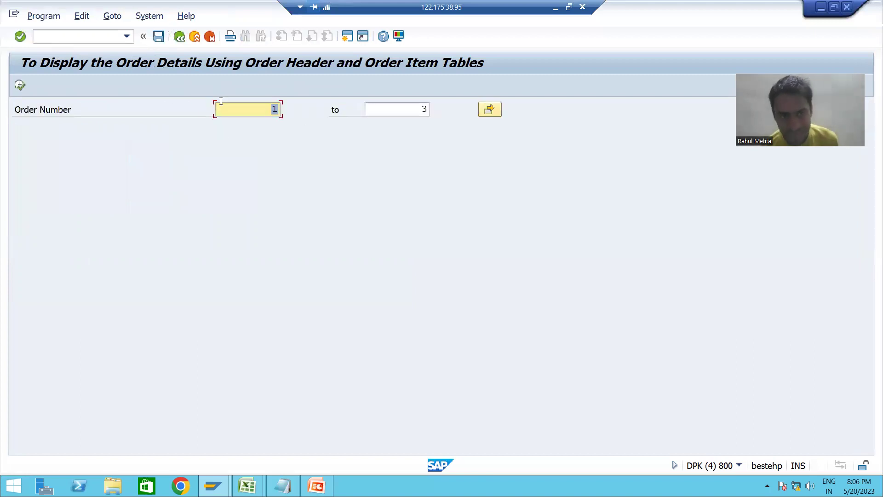
click(396, 102)
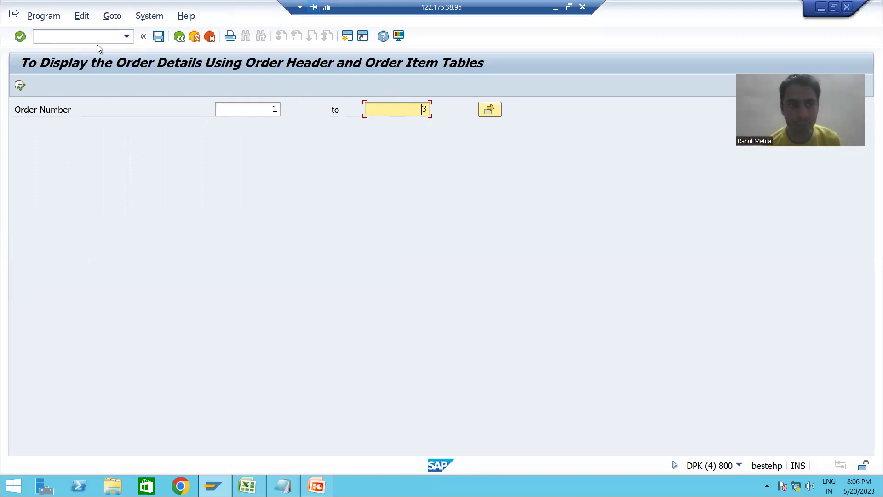
click(106, 37)
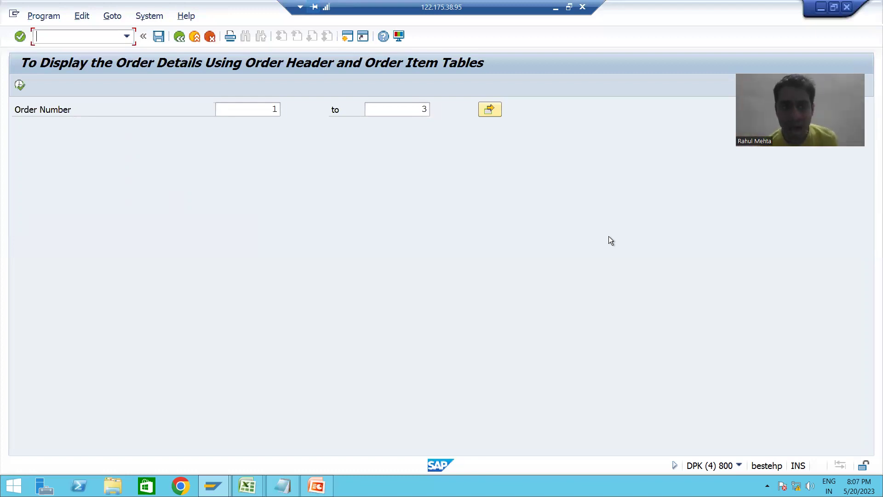
key(F3)
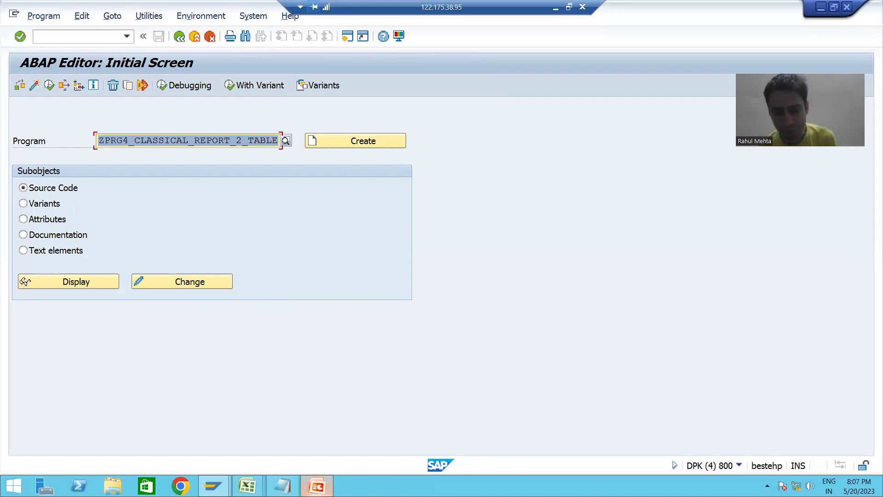
Step: Switch to PowerPoint to review the Transaction Code slide, and return to SAP
click(317, 486)
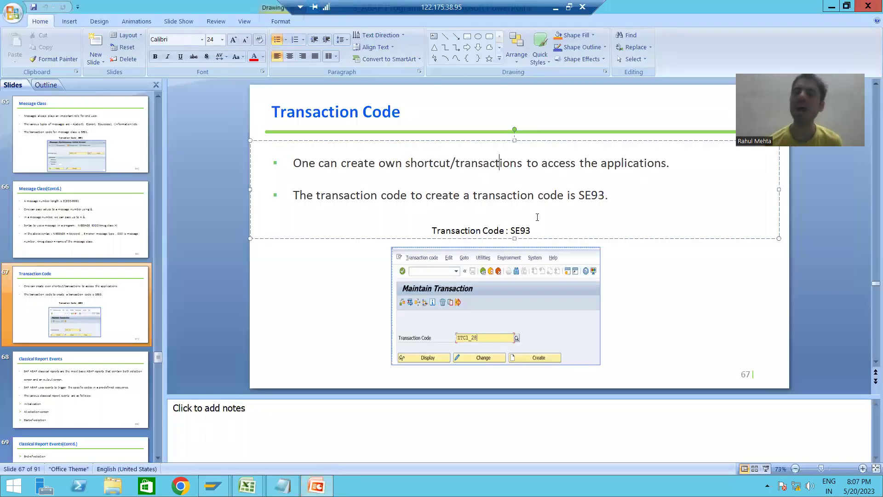
key(Down)
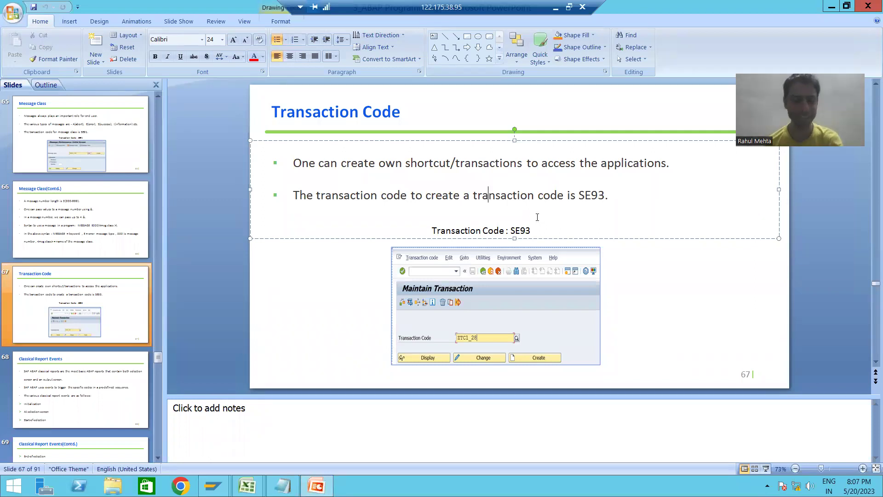
key(alt+Tab)
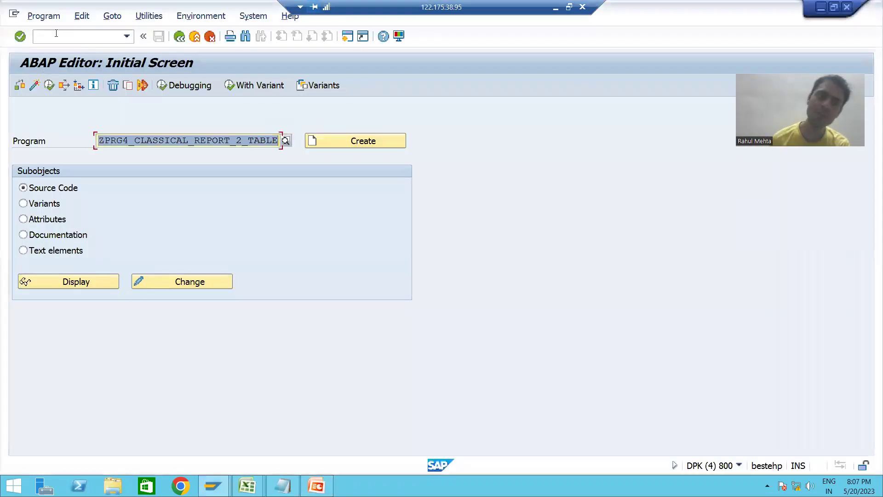
Step: Open the Maintain Transaction screen with transaction SE93
click(54, 40)
text(/nse93)
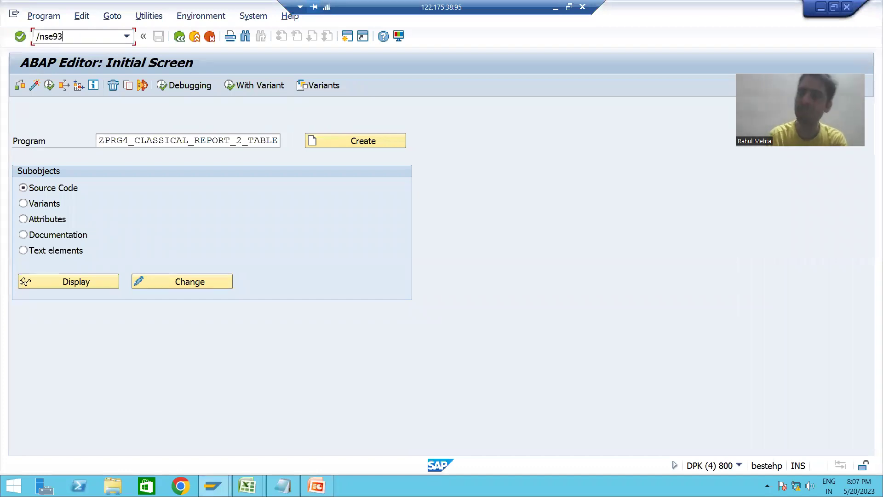
key(Return)
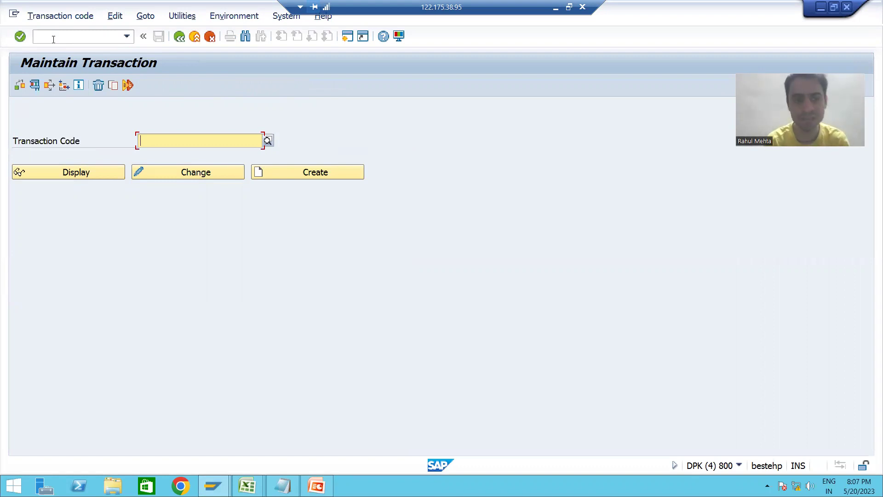
Step: Enter ZORD as the transaction code and start creating it
text(Z)
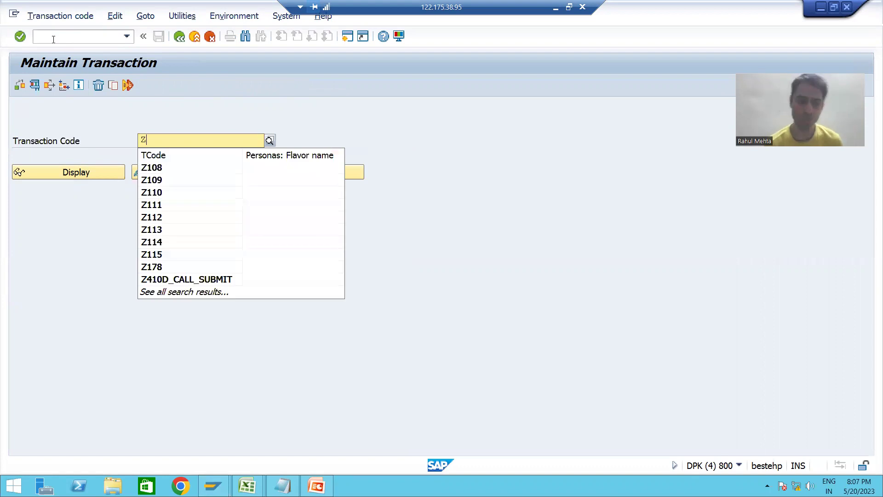
text(ORD)
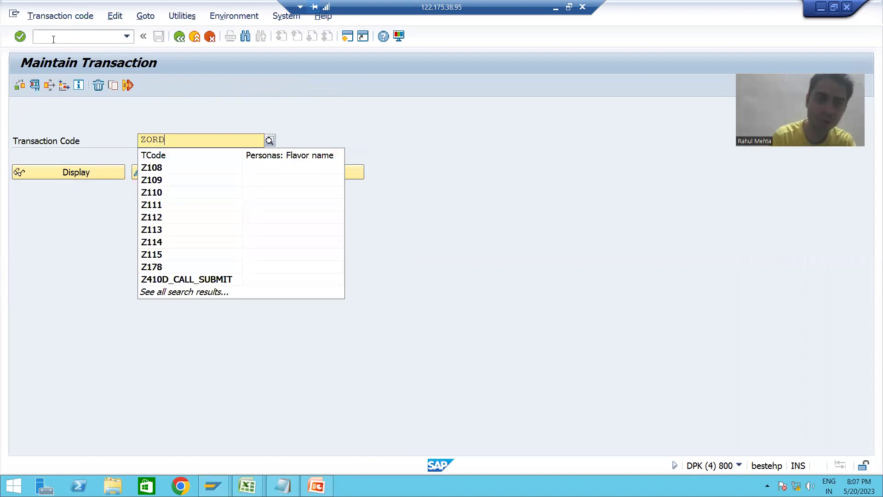
key(Return)
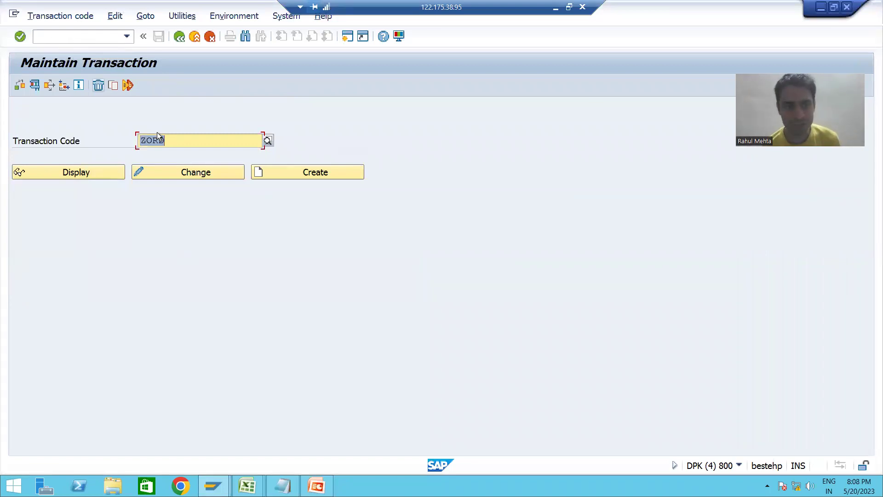
click(142, 141)
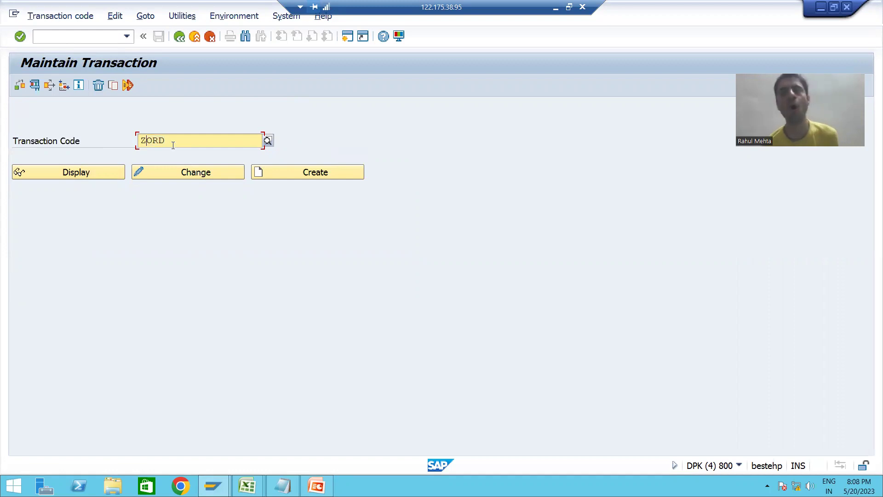
click(285, 173)
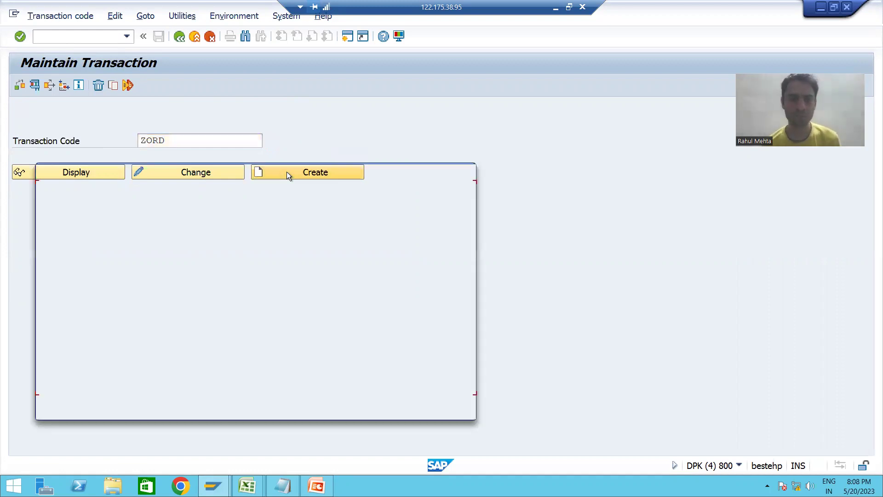
drag(286, 172, 310, 172)
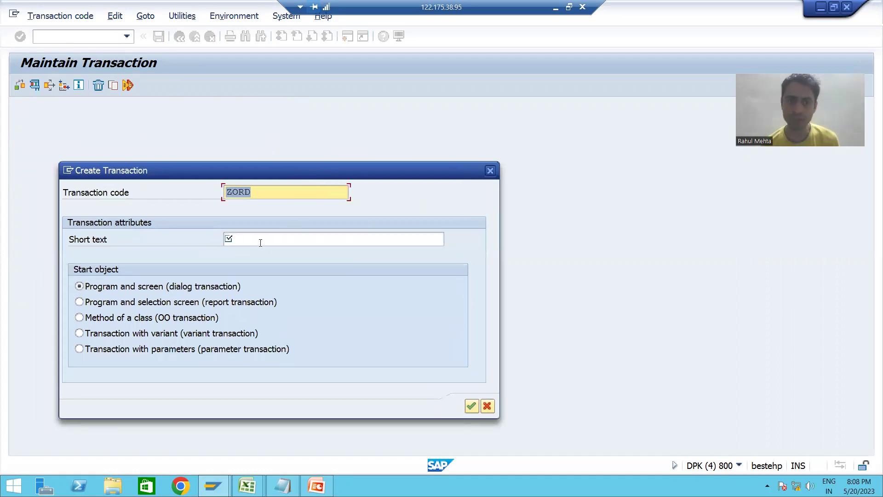
Step: Set the short text of the new ZORD transaction to "Transaction Code"
click(260, 242)
text(Tr)
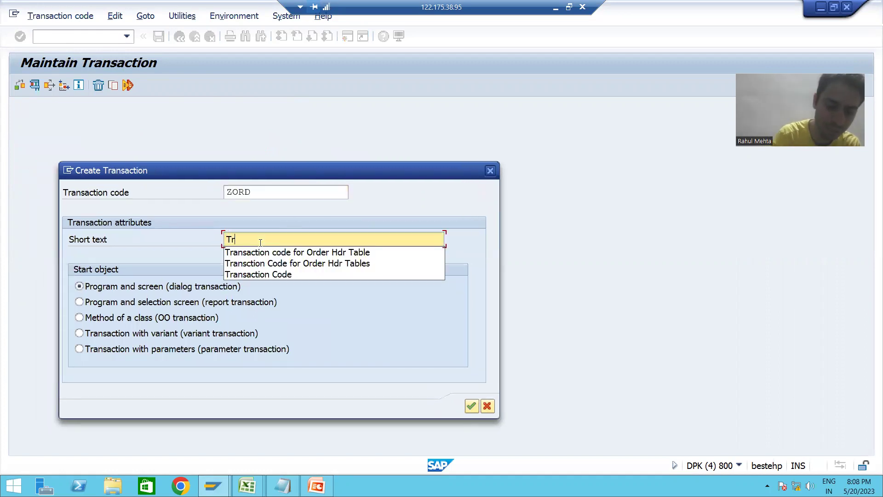
text(ansaction Code)
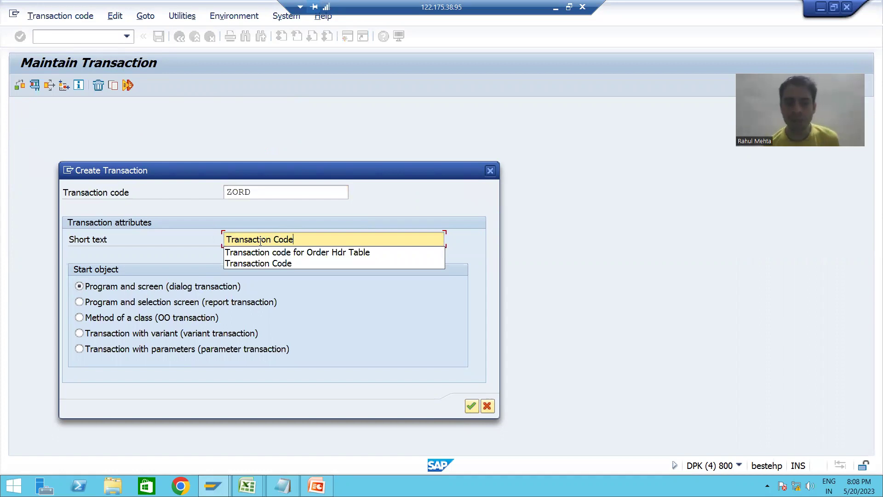
click(266, 261)
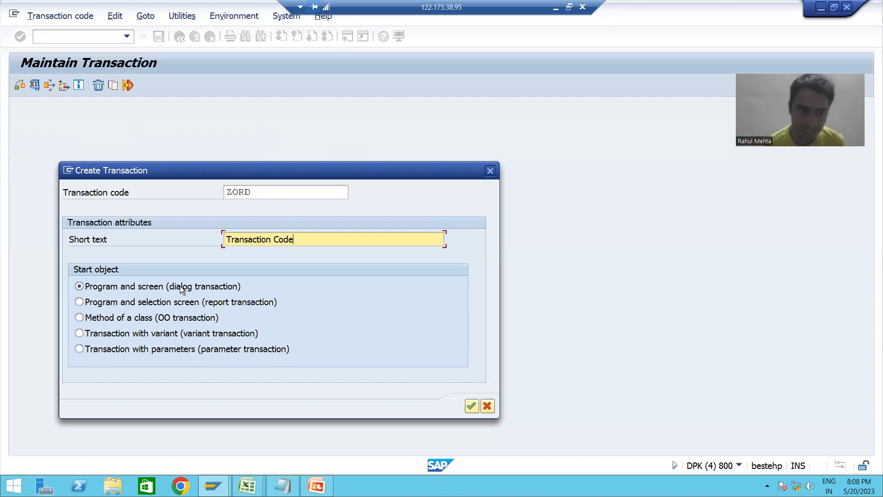
click(102, 302)
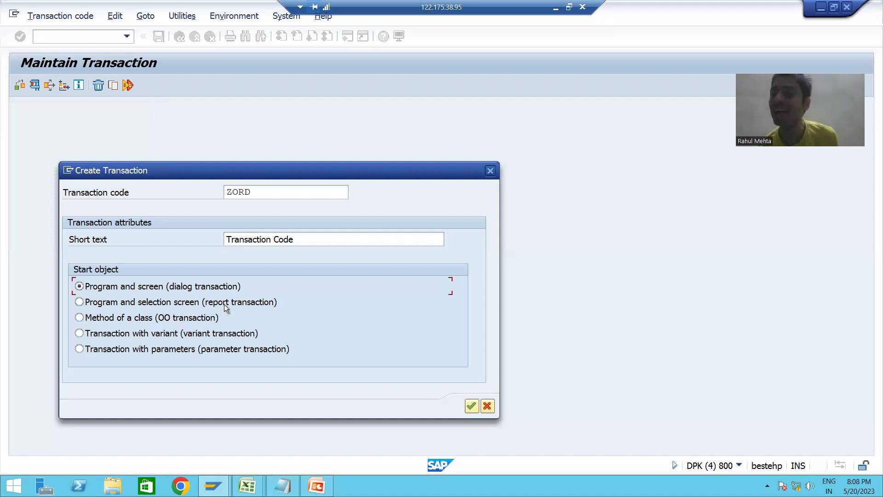
Step: Open the ABAP Editor (SE38) in a separate session, leaving the Create Transaction dialog open
mouse_move(227, 473)
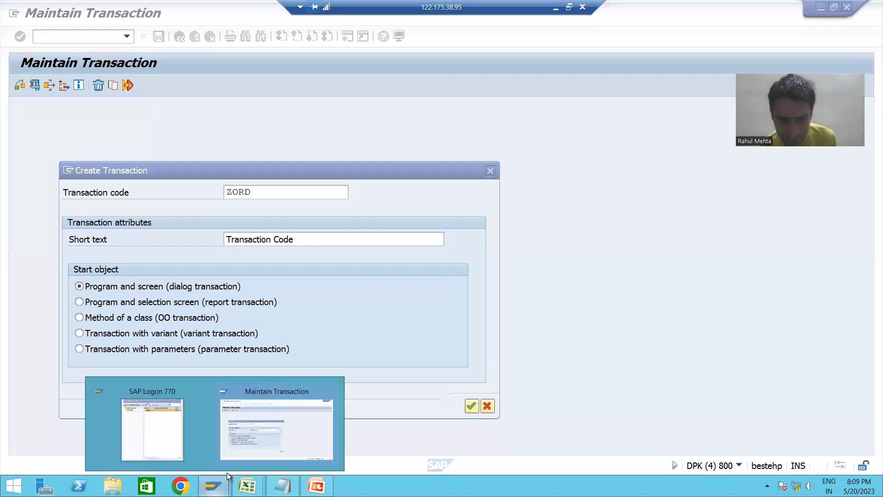
click(253, 443)
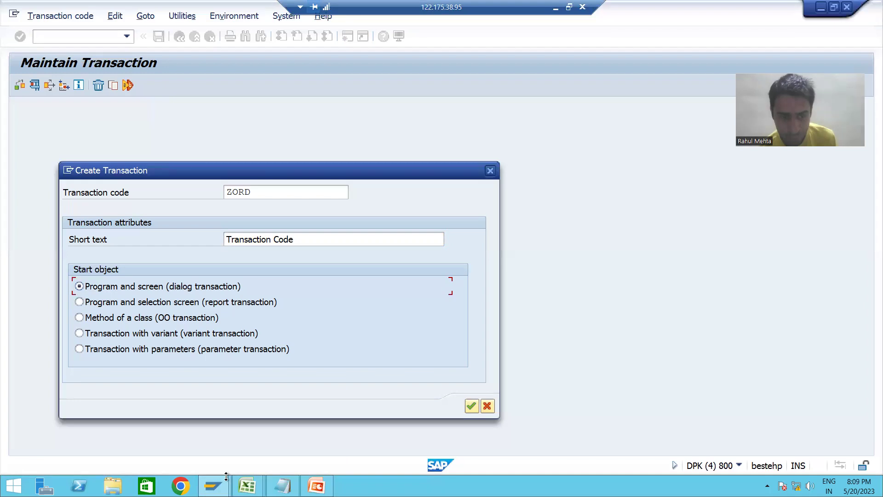
click(69, 170)
click(81, 217)
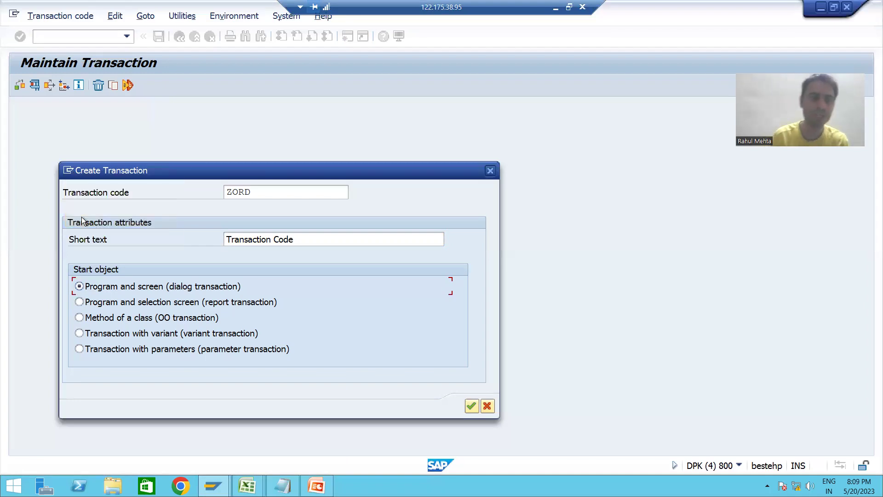
text(se38)
key(Return)
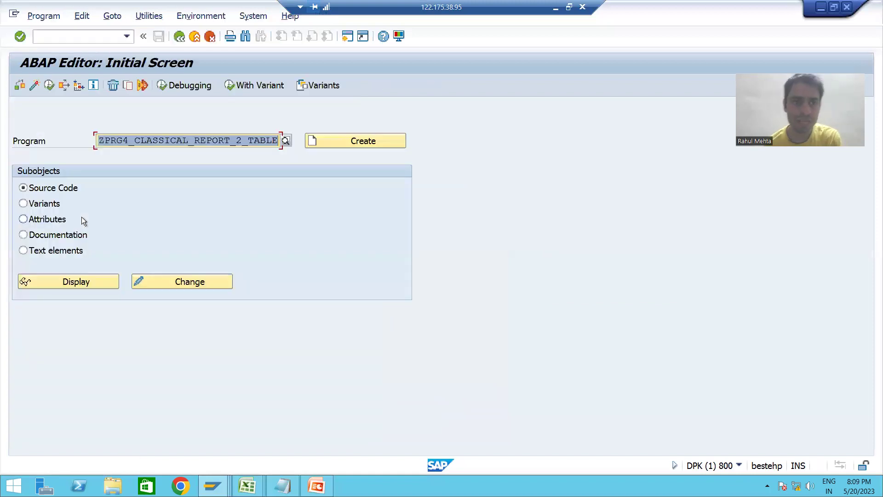
Step: Display the source code of program ZPRG4_CLASSICAL_REPORT_2_TABLE and switch back to the Create Transaction dialog
click(93, 280)
drag(98, 126, 52, 123)
key(alt+Tab)
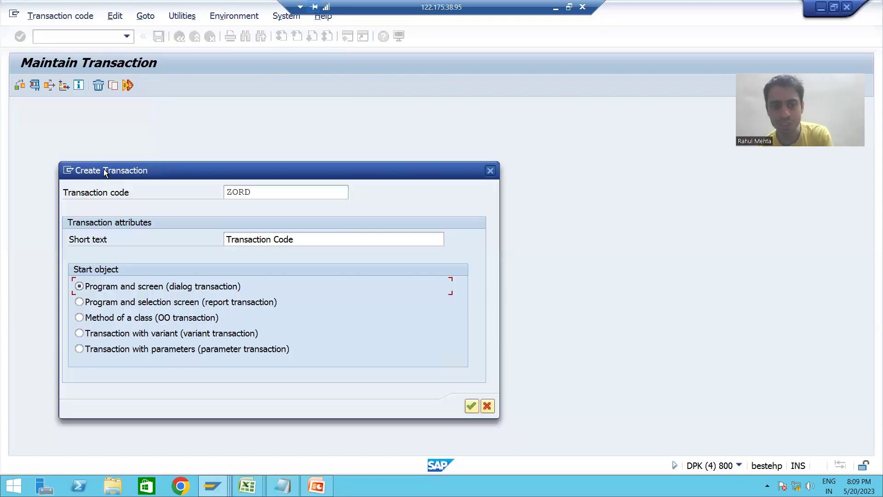
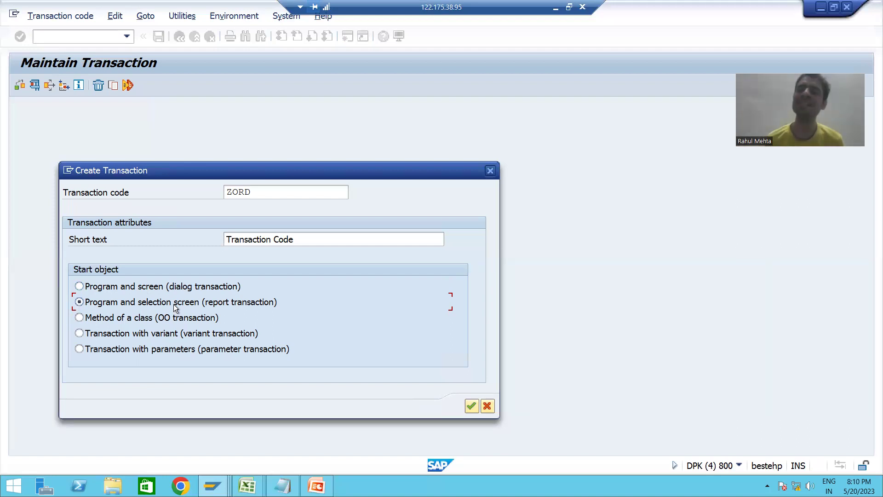
Step: Confirm ZORD with the start object Program and selection screen (report transaction) and go to the Selection screen setting
click(473, 405)
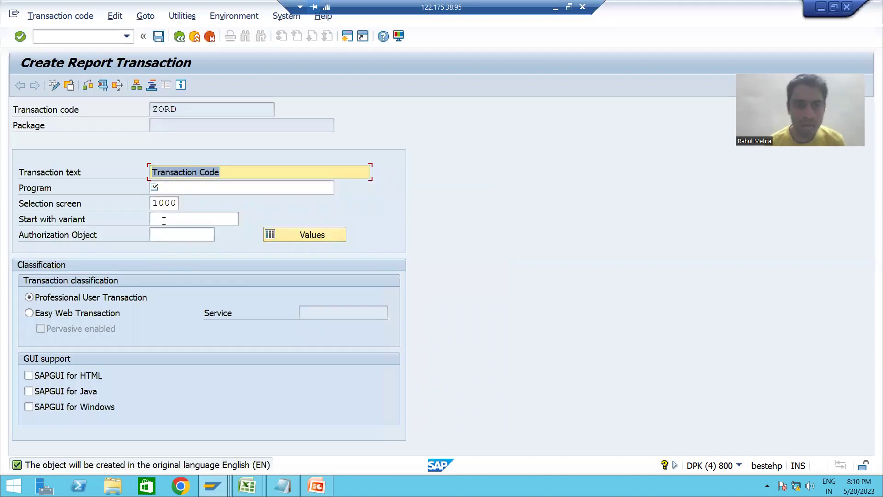
click(156, 203)
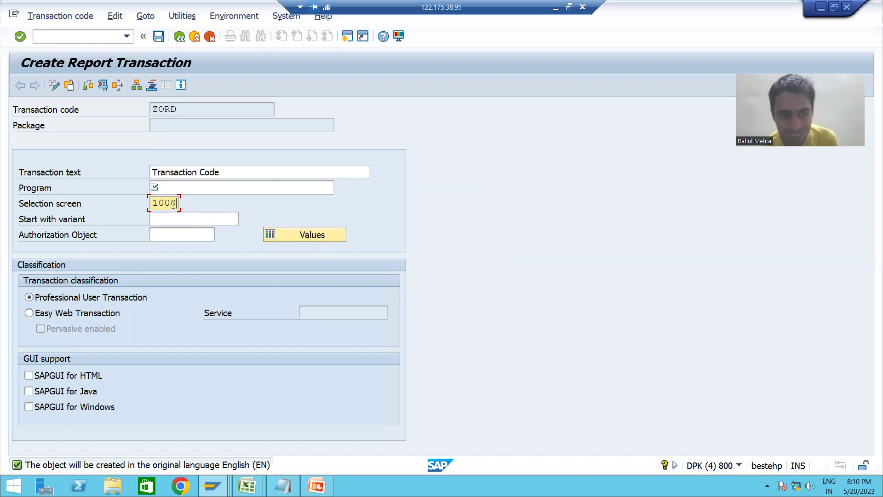
click(76, 204)
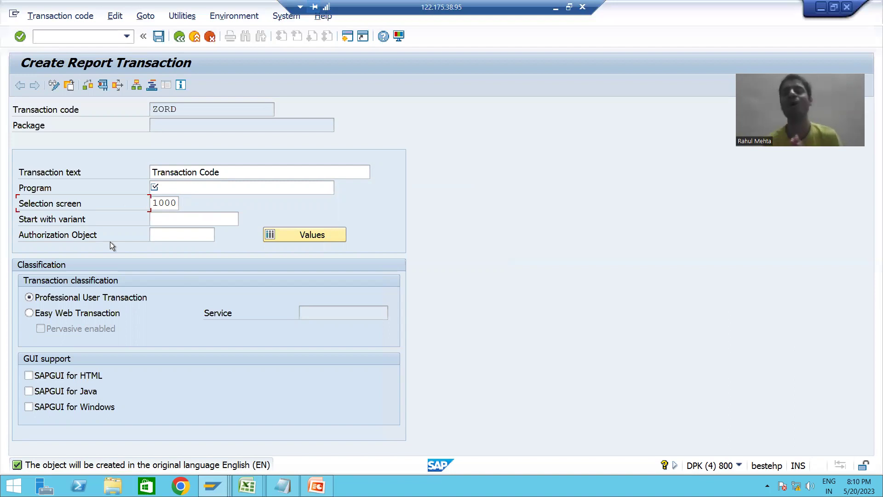
Step: Run the classical report in the other session, check its selection screen's number in the system status, and return to creating ZORD
key(alt+Tab)
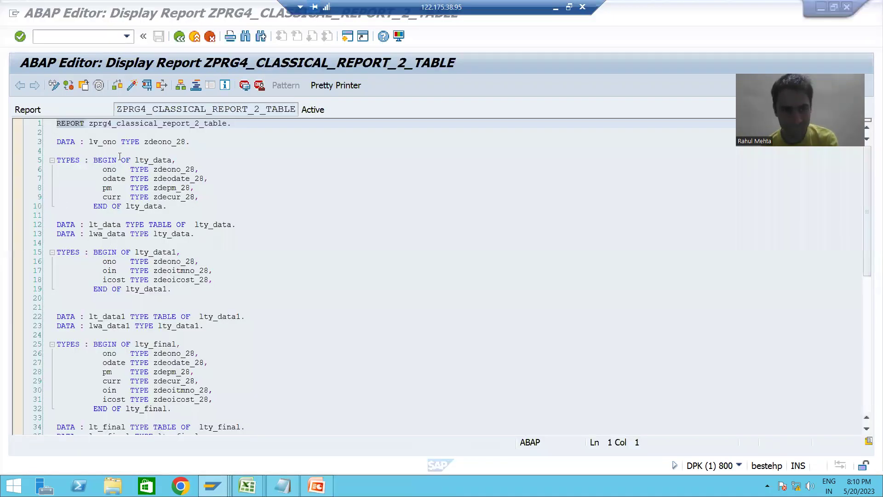
click(146, 86)
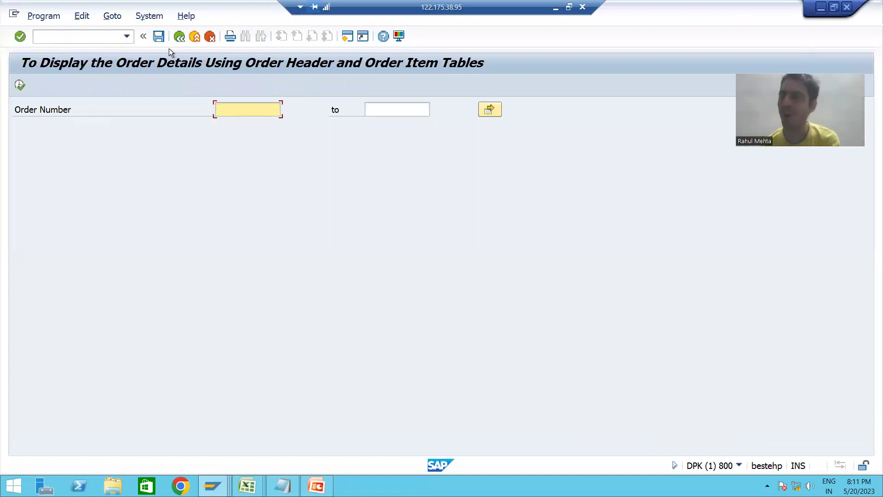
click(149, 16)
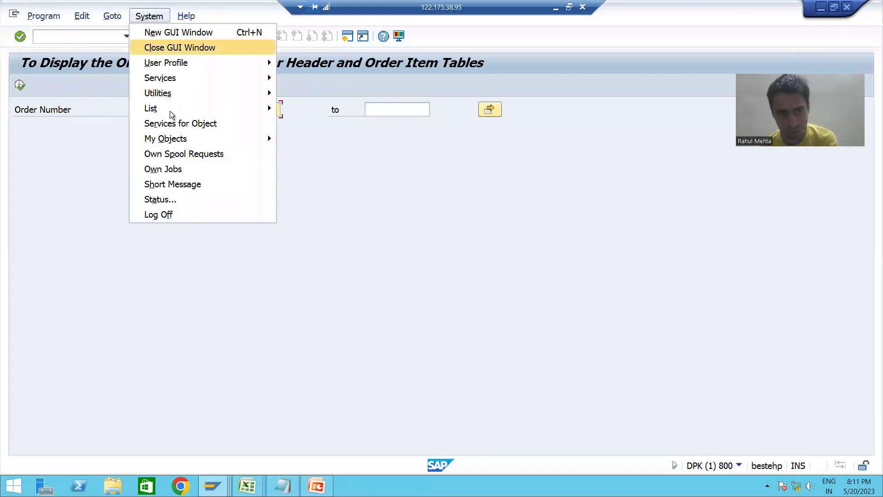
click(164, 199)
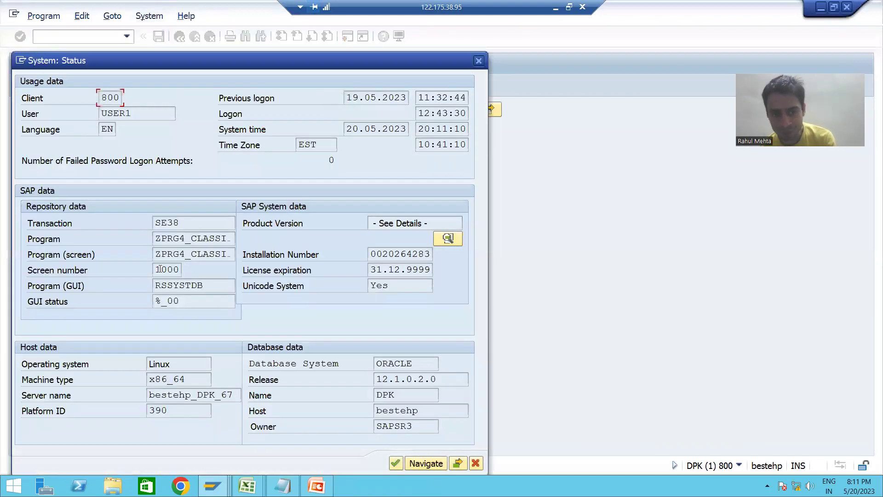
drag(155, 269, 183, 267)
click(184, 265)
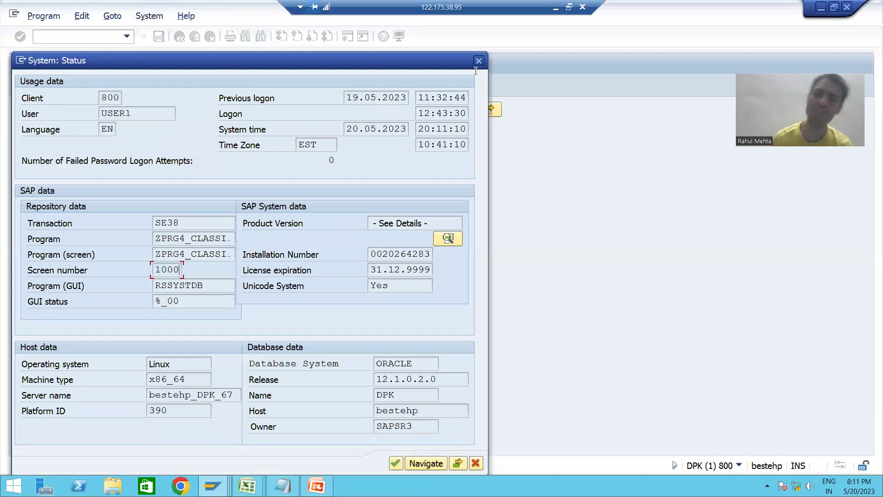
key(Return)
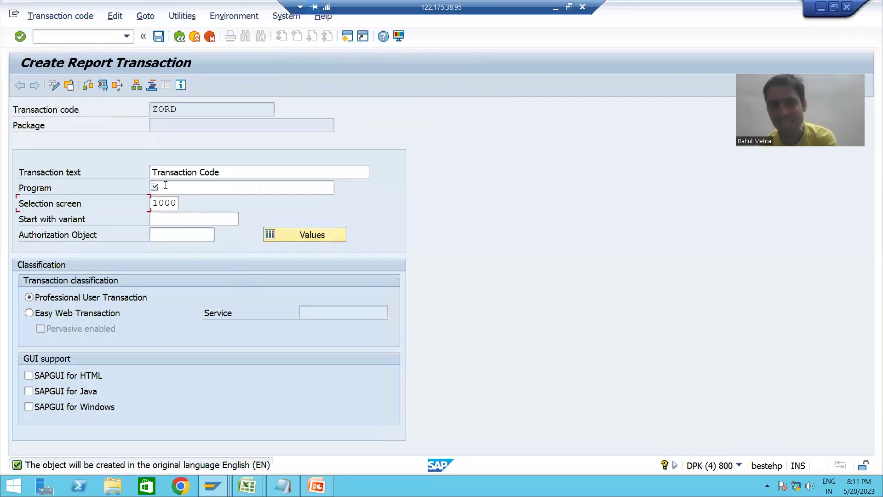
Step: Copy the program name ZPRG4_CLASSICAL_REPORT_2_TABLE from the ABAP Editor session and enter it as the program of transaction ZORD
click(166, 185)
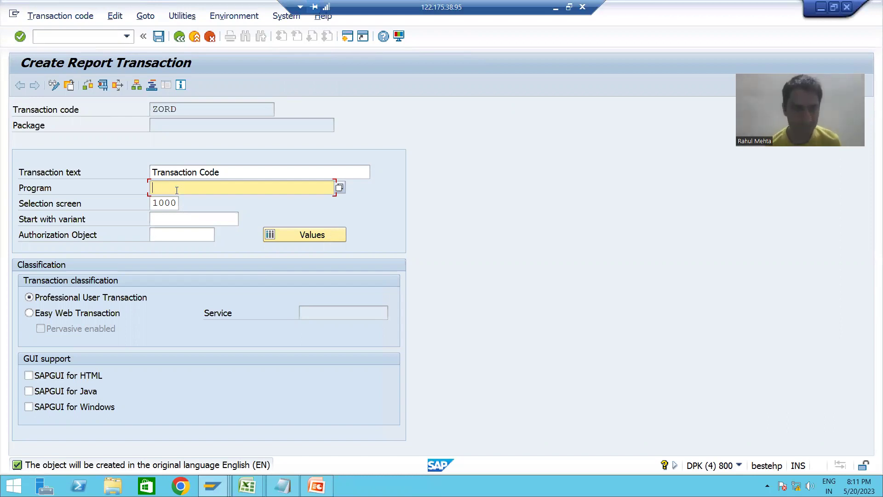
key(alt+Tab)
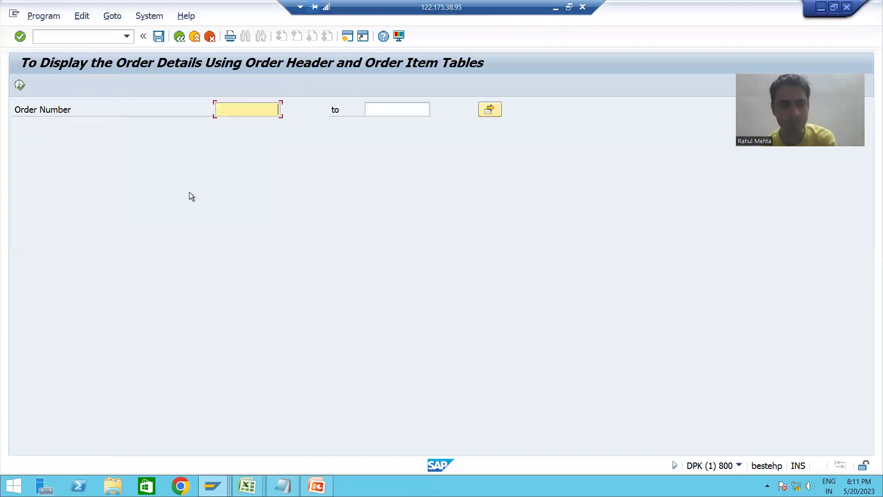
click(179, 36)
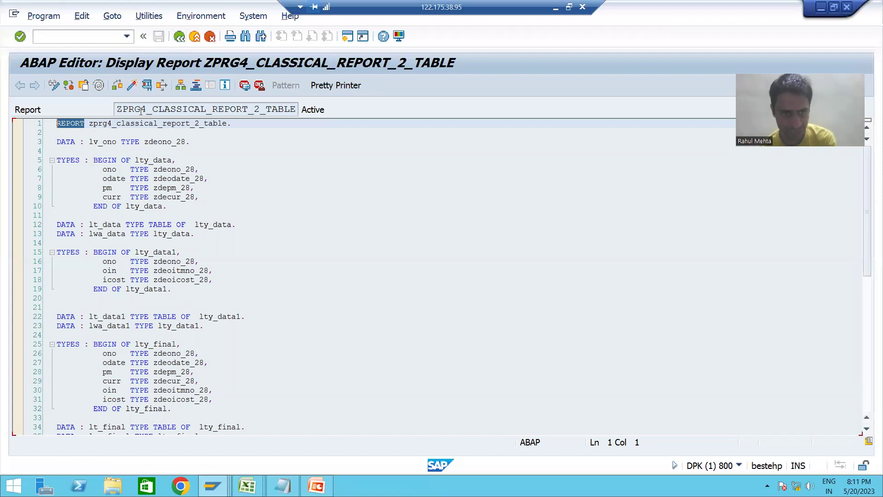
drag(117, 108, 299, 107)
key(ctrl+c)
key(alt+Tab)
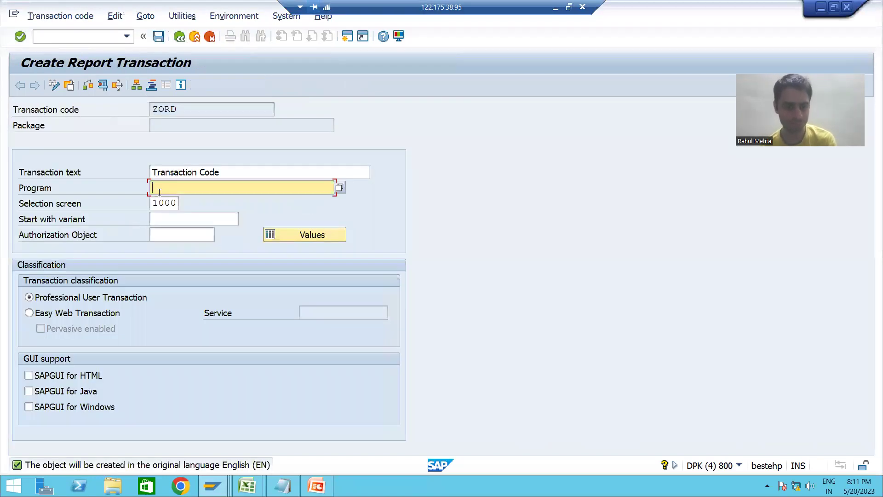
key(ctrl+v)
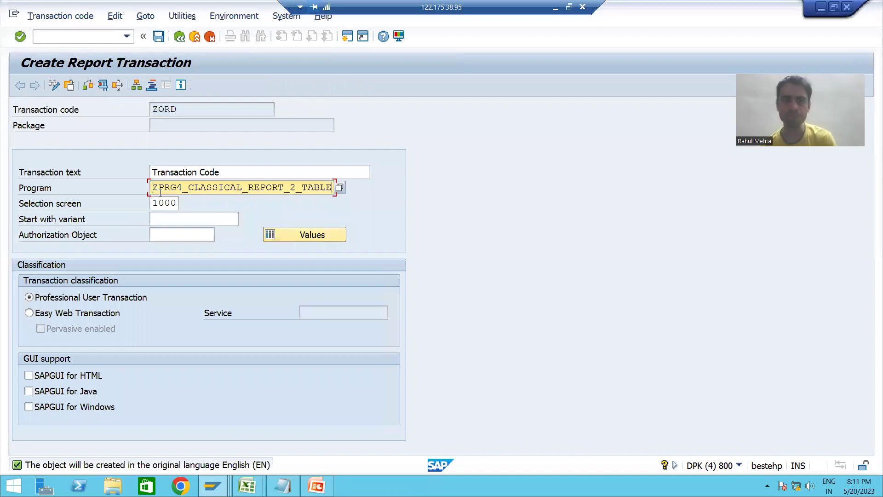
Step: Enable GUI support for HTML, Java and Windows, and save transaction ZORD as a local object
click(40, 377)
click(38, 392)
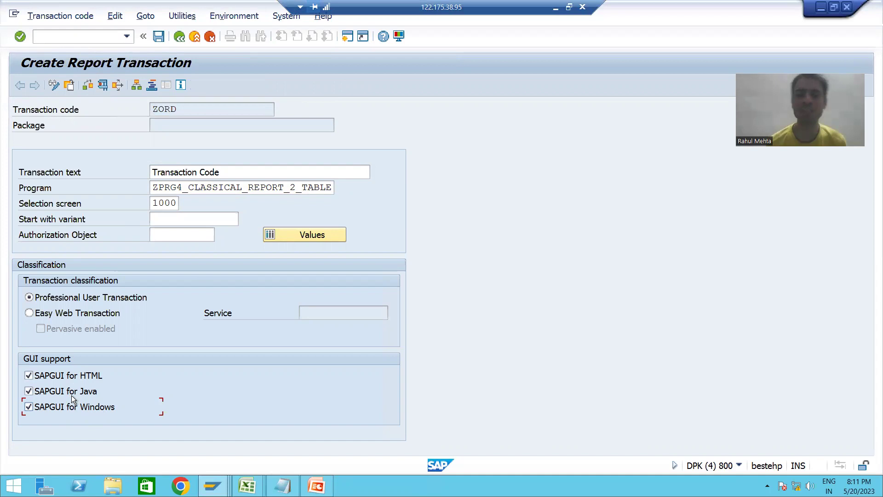
click(150, 43)
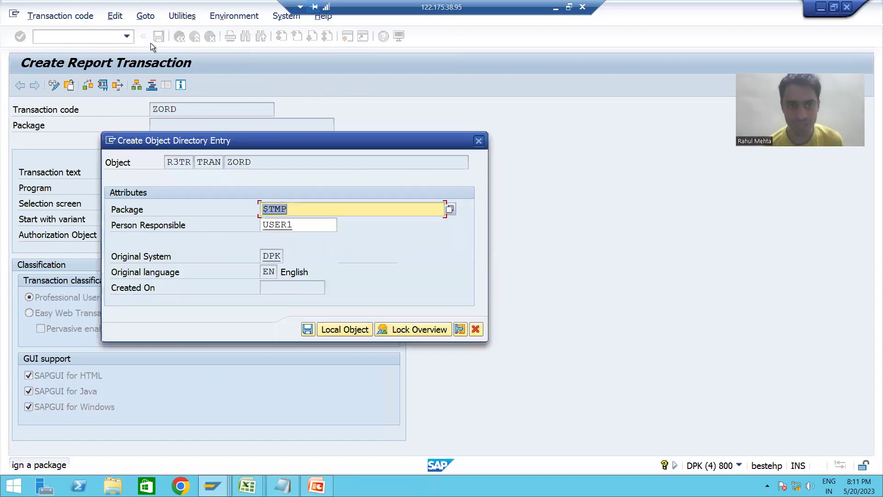
click(344, 329)
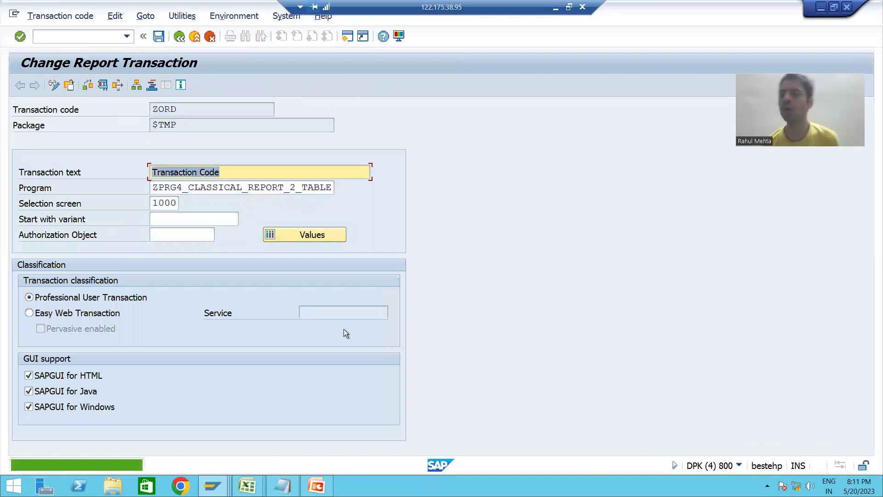
drag(178, 108, 153, 110)
click(171, 111)
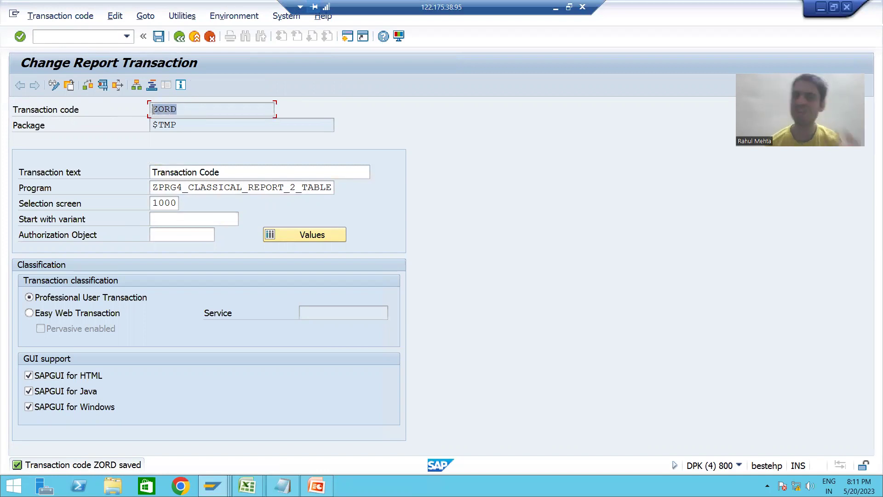
click(154, 109)
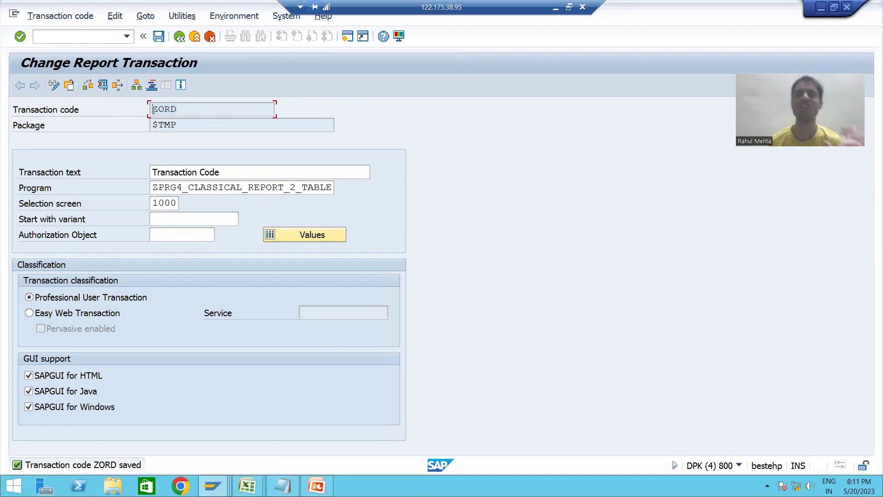
Step: Start the new transaction in the current session with the command /nZORD
click(58, 37)
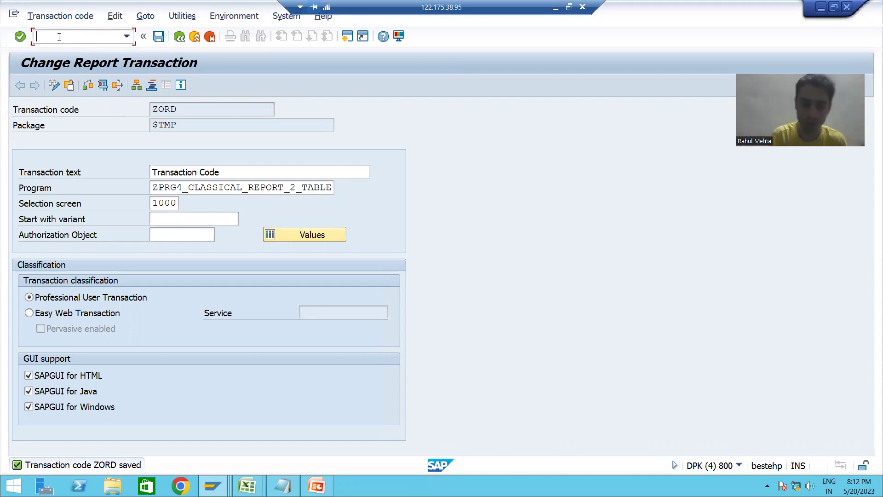
text(/n)
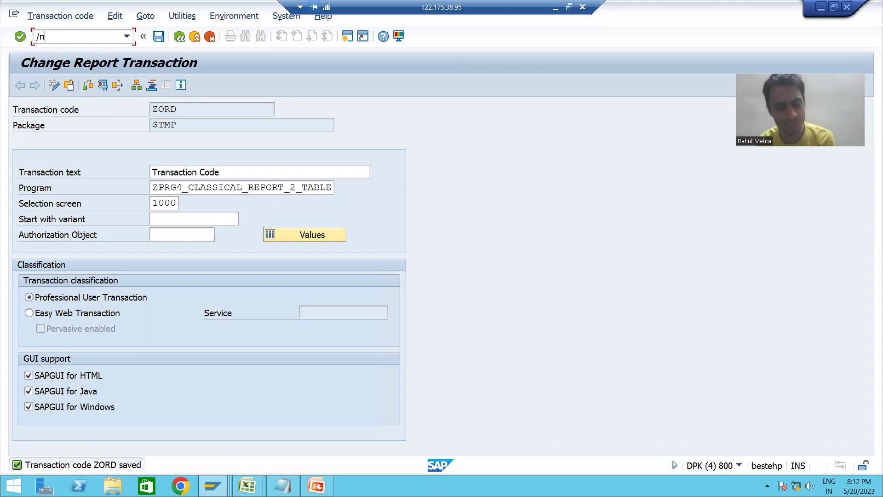
text(ZORD)
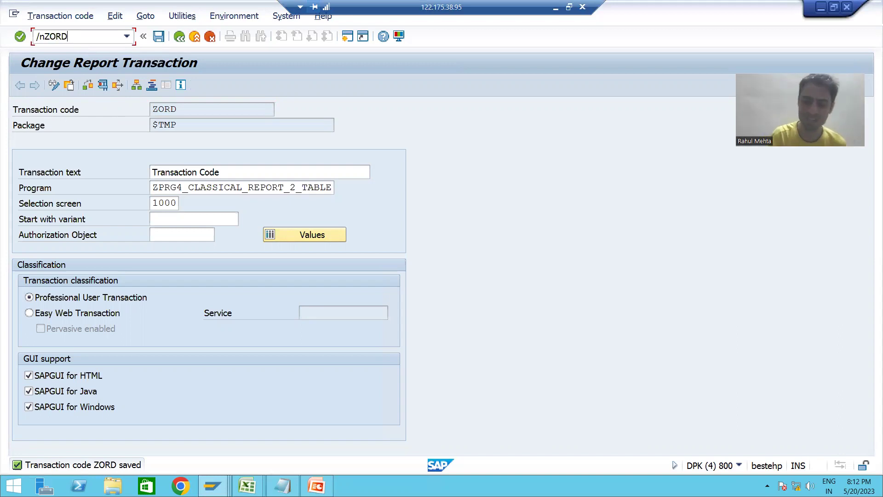
key(Return)
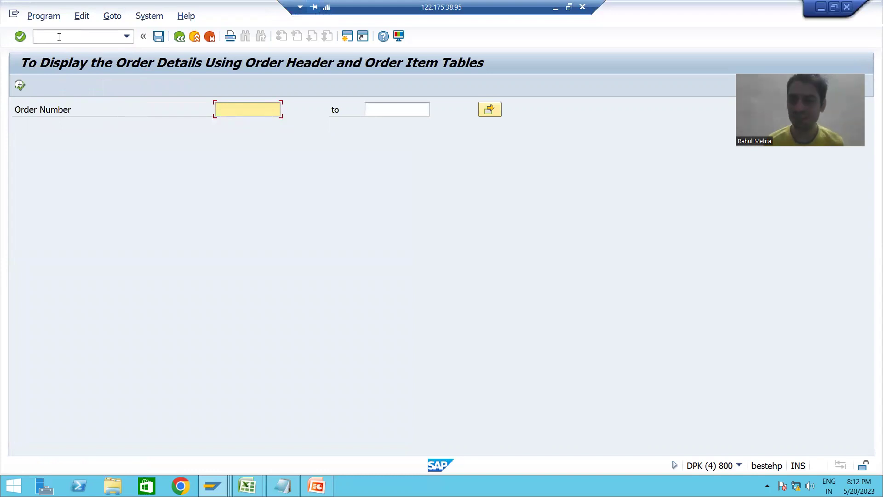
Step: Run the order details report for the range covering the first three orders, and switch to the Transaction Code slide in PowerPoint
click(244, 111)
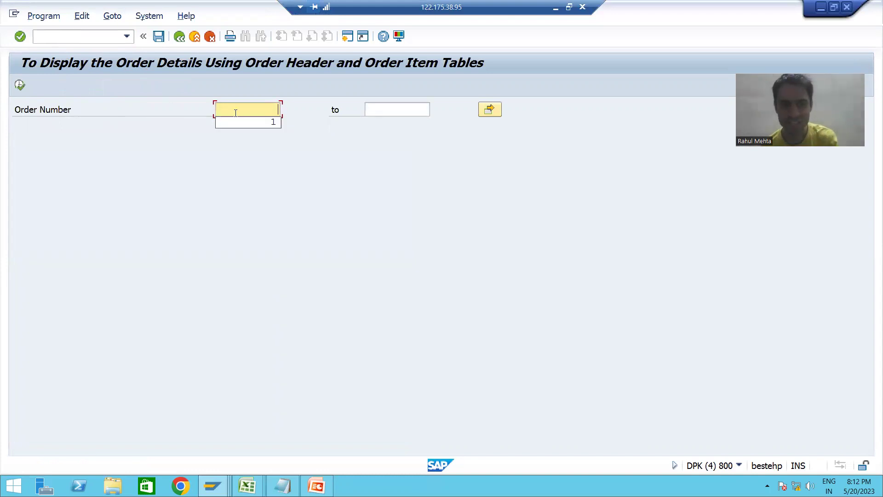
click(266, 125)
click(398, 111)
click(400, 119)
click(399, 124)
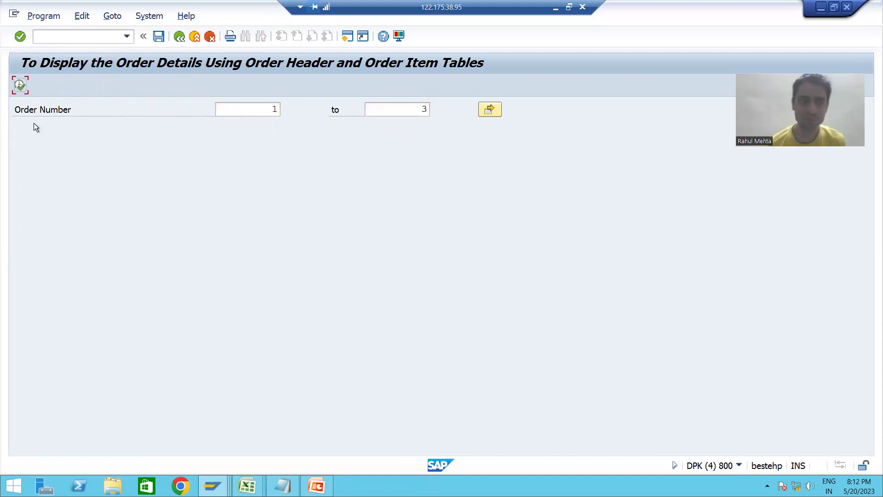
key(F8)
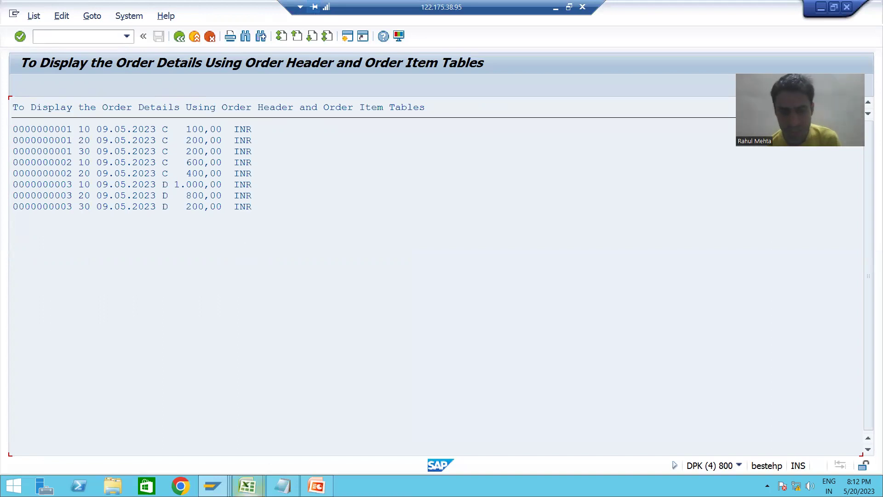
click(317, 485)
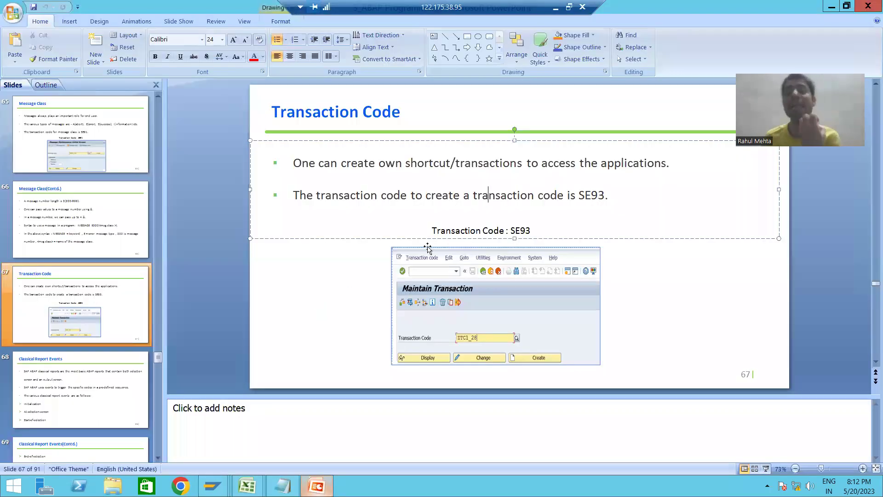